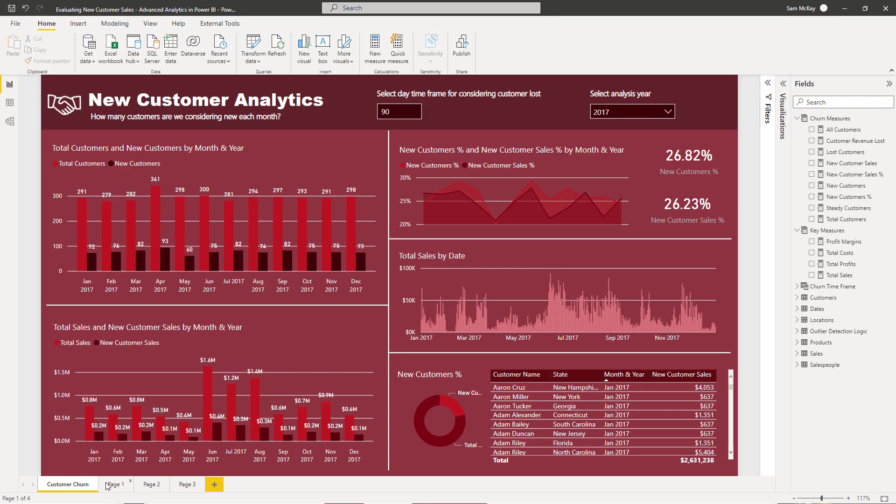
# - Switch from the Customer Churn page to the New Customer Sales Comparisons report page
pyautogui.click(114, 484)
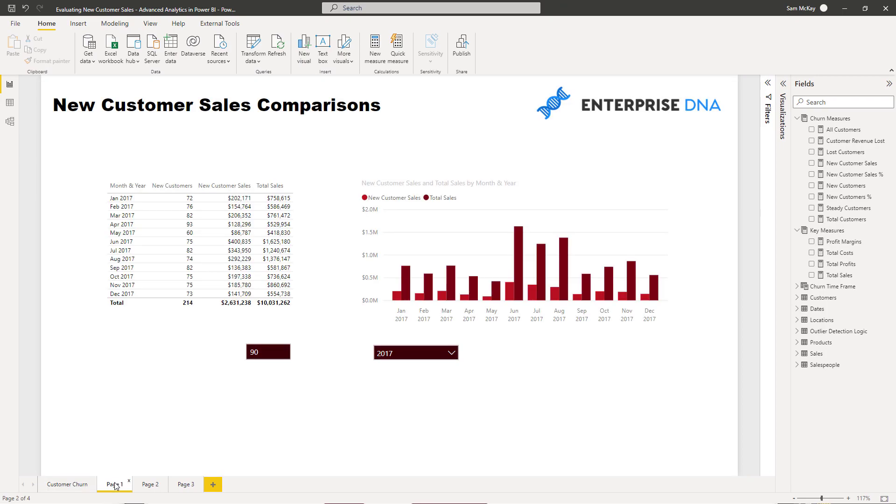
# - Select the monthly comparison table and view the New Customers measure's DAX formula
pyautogui.click(297, 315)
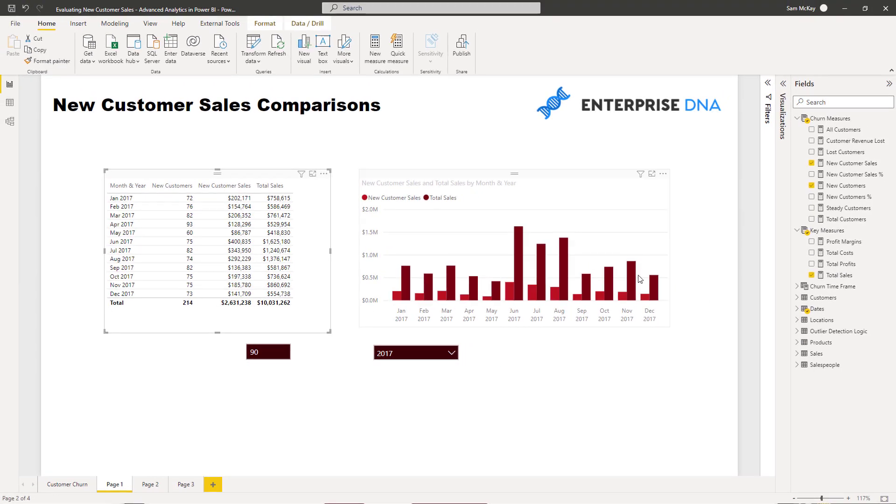
pyautogui.click(846, 185)
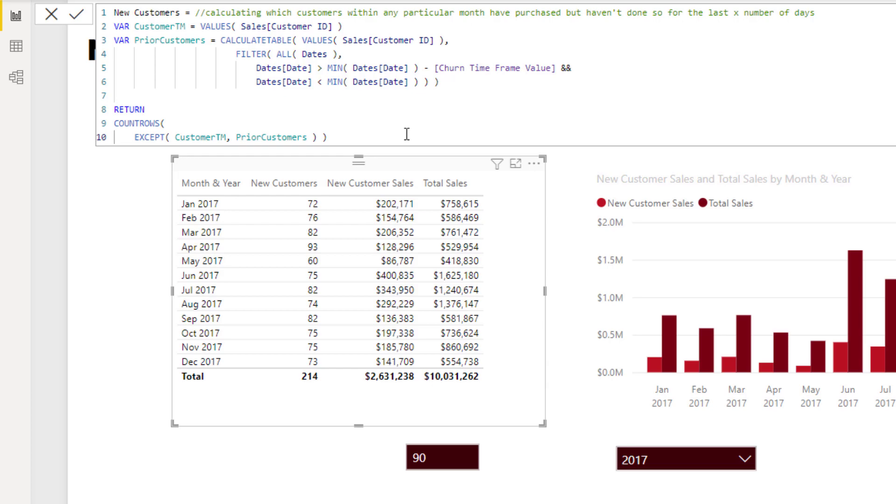
pyautogui.click(420, 458)
pyautogui.moveTo(419, 458); pyautogui.dragTo(413, 458)
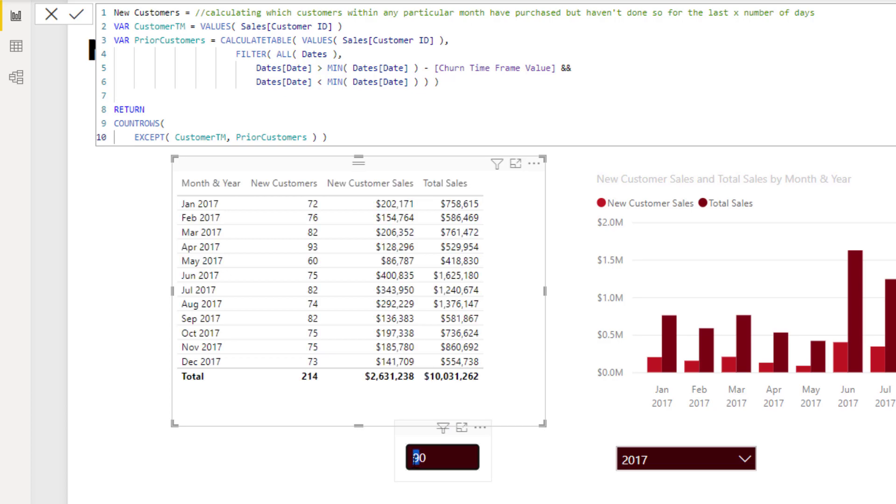
pyautogui.write('3')
pyautogui.press('Return')
pyautogui.moveTo(421, 457); pyautogui.dragTo(430, 458)
pyautogui.write('60')
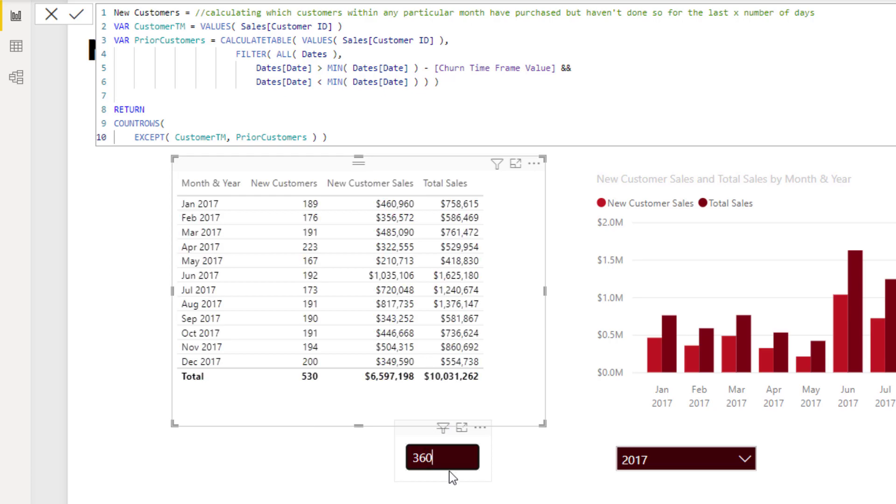
pyautogui.press('Return')
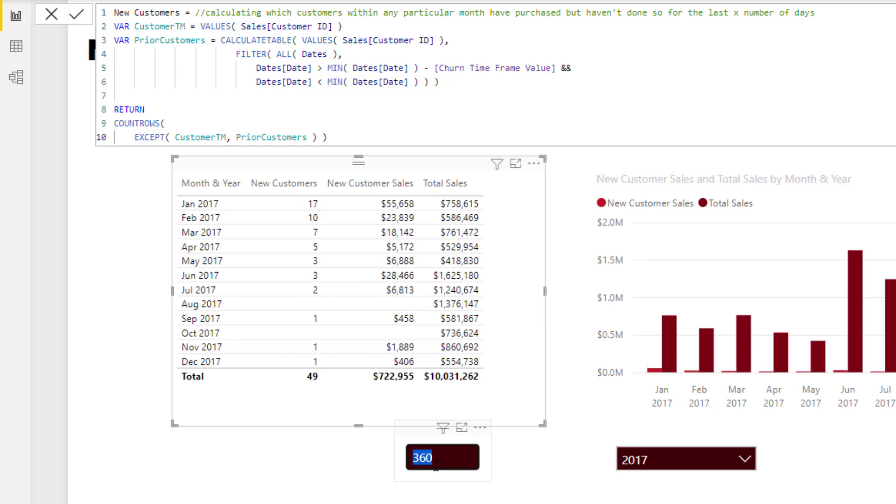
pyautogui.write('90')
pyautogui.press('Return')
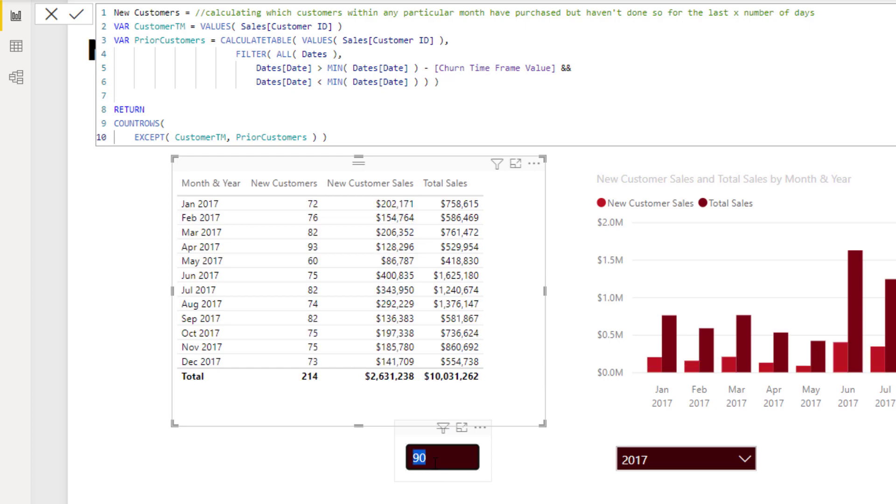
pyautogui.click(435, 462)
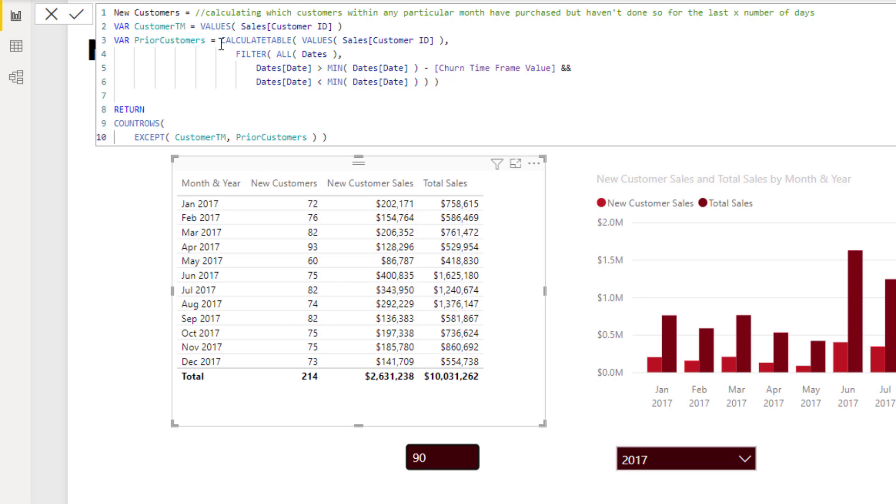
pyautogui.moveTo(220, 40); pyautogui.dragTo(497, 78)
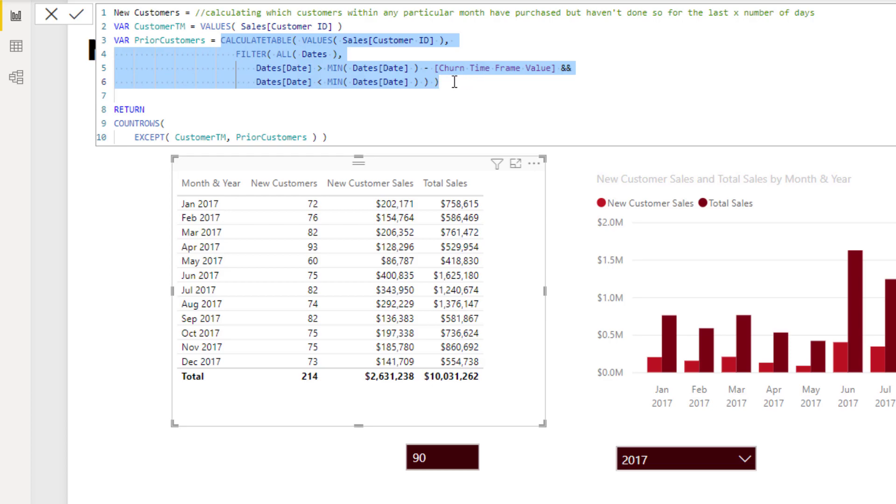
pyautogui.moveTo(346, 26); pyautogui.dragTo(134, 27)
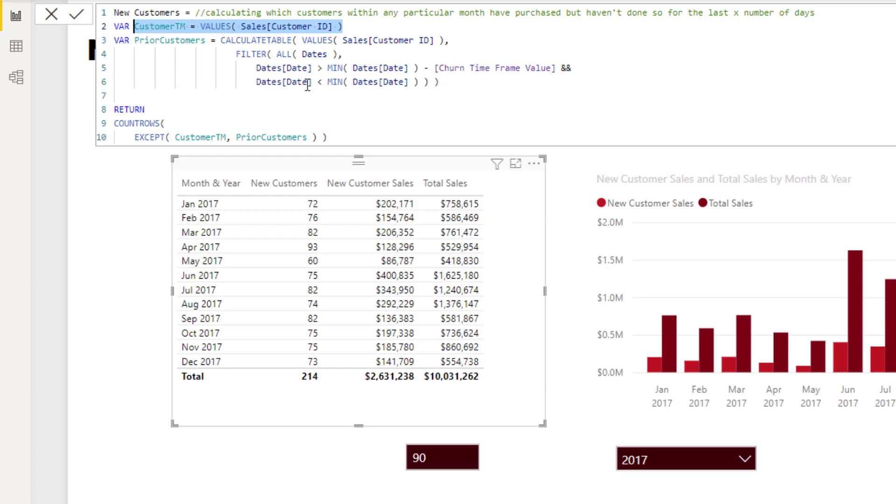
pyautogui.moveTo(135, 137); pyautogui.dragTo(227, 133)
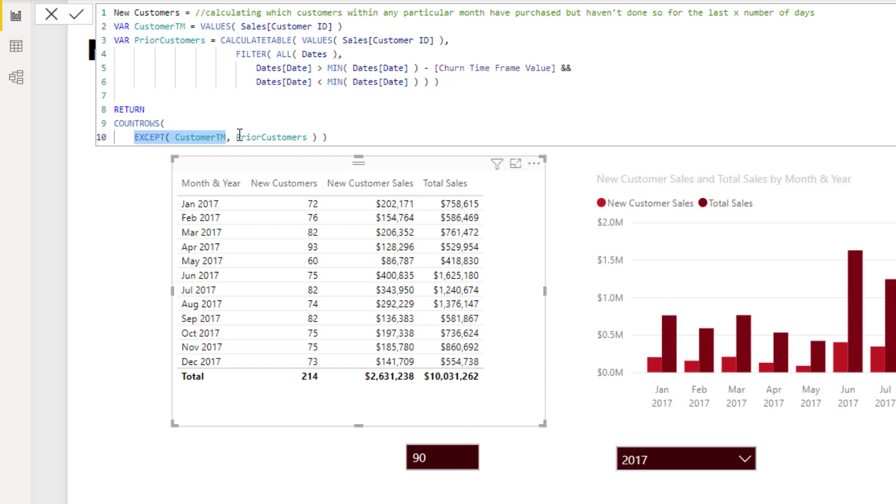
pyautogui.click(270, 138)
pyautogui.moveTo(175, 137); pyautogui.dragTo(227, 138)
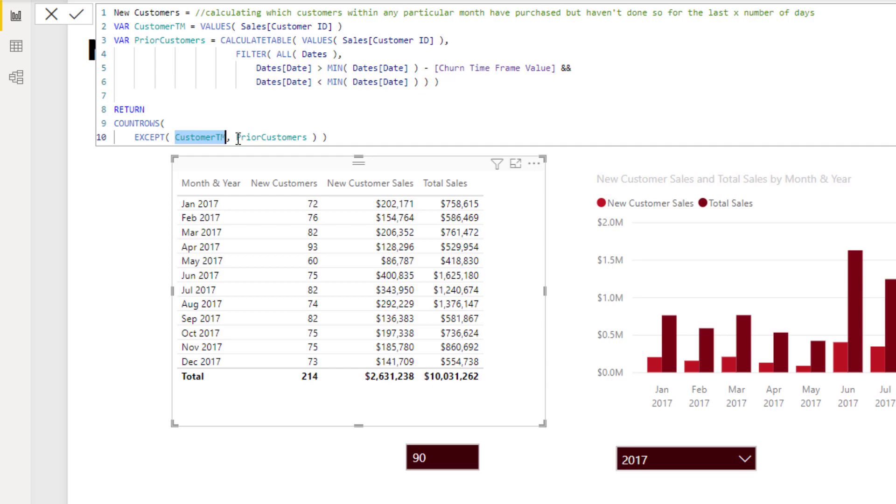
pyautogui.moveTo(170, 138); pyautogui.dragTo(119, 124)
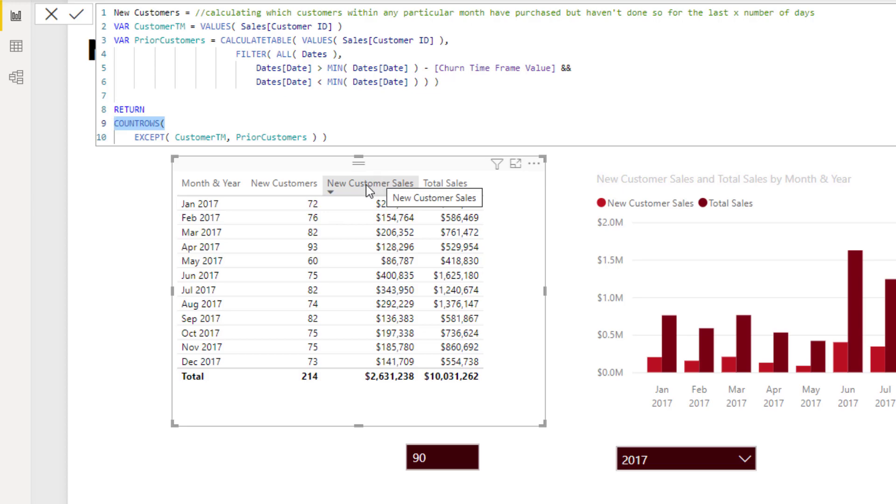
pyautogui.moveTo(135, 26); pyautogui.dragTo(426, 95)
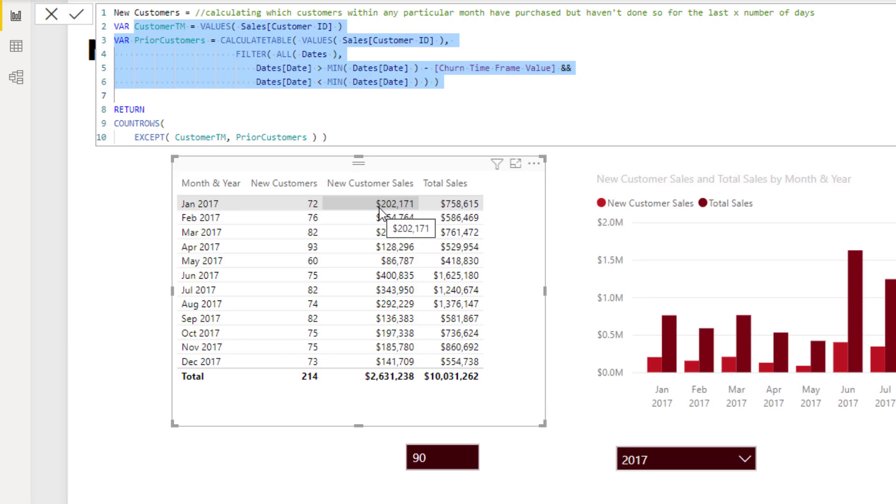
pyautogui.moveTo(317, 137); pyautogui.dragTo(135, 137)
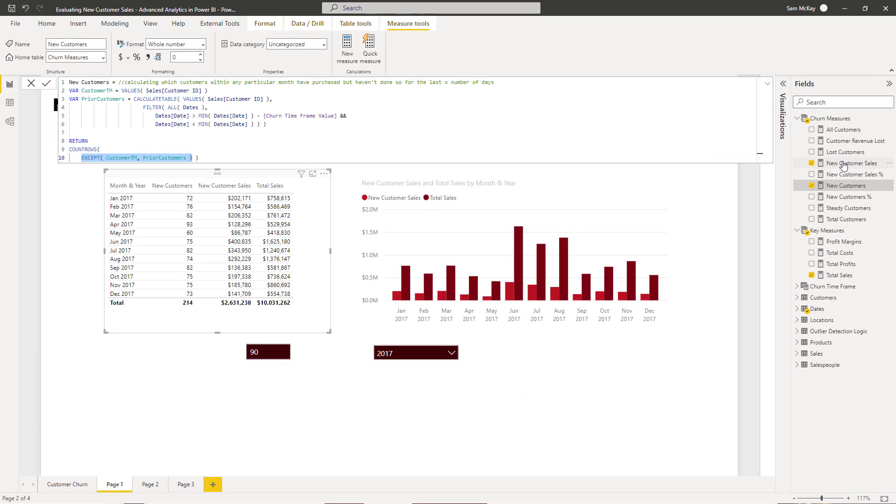
pyautogui.click(843, 163)
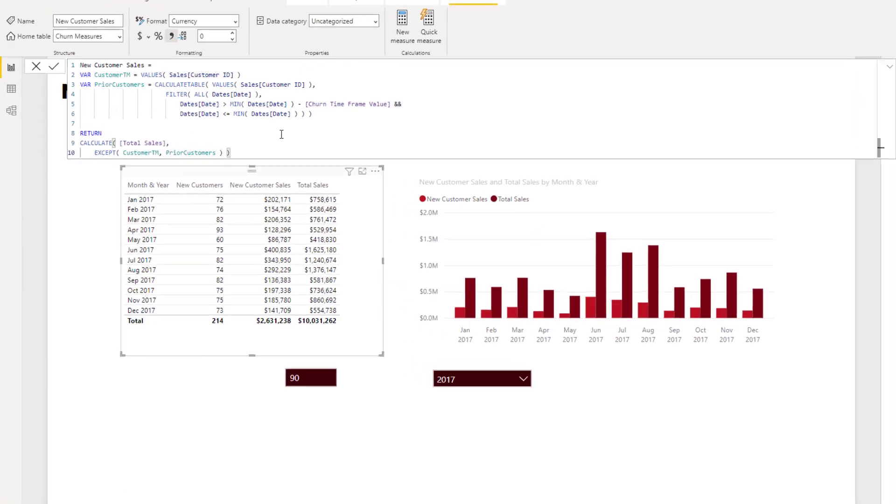
pyautogui.moveTo(268, 124); pyautogui.dragTo(74, 85)
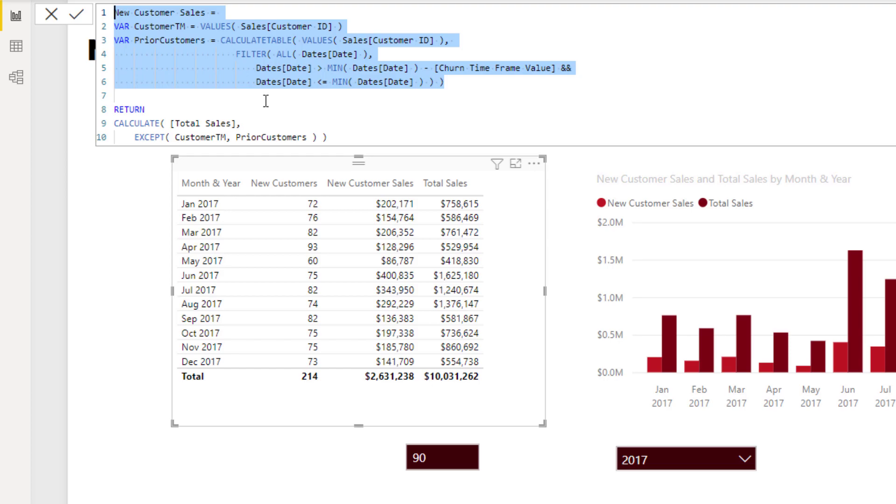
pyautogui.moveTo(339, 137); pyautogui.dragTo(112, 122)
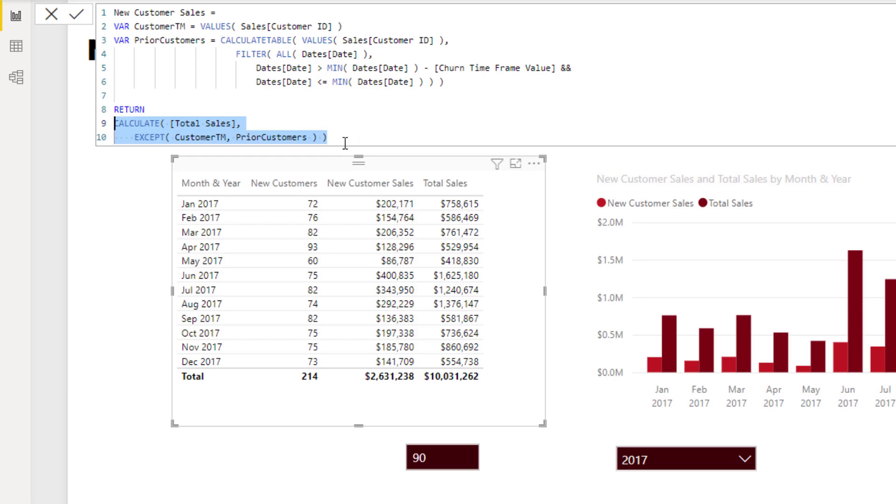
pyautogui.click(339, 140)
pyautogui.moveTo(317, 137); pyautogui.dragTo(129, 138)
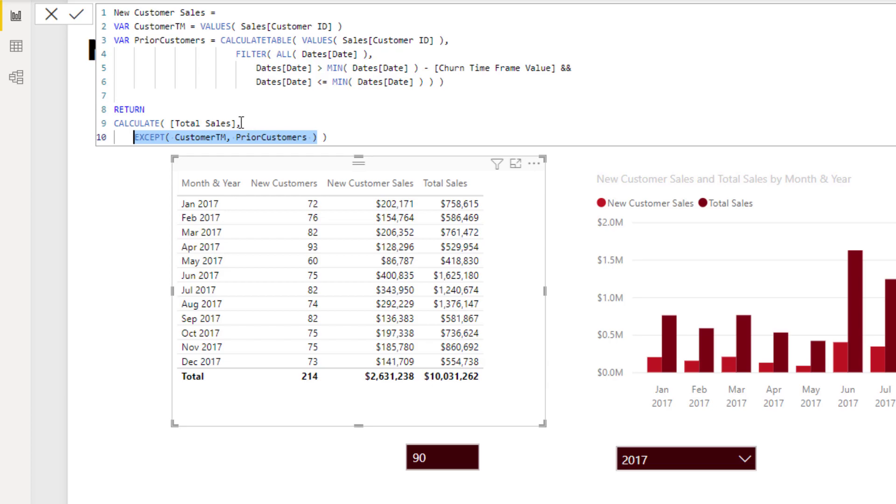
pyautogui.moveTo(237, 124); pyautogui.dragTo(170, 125)
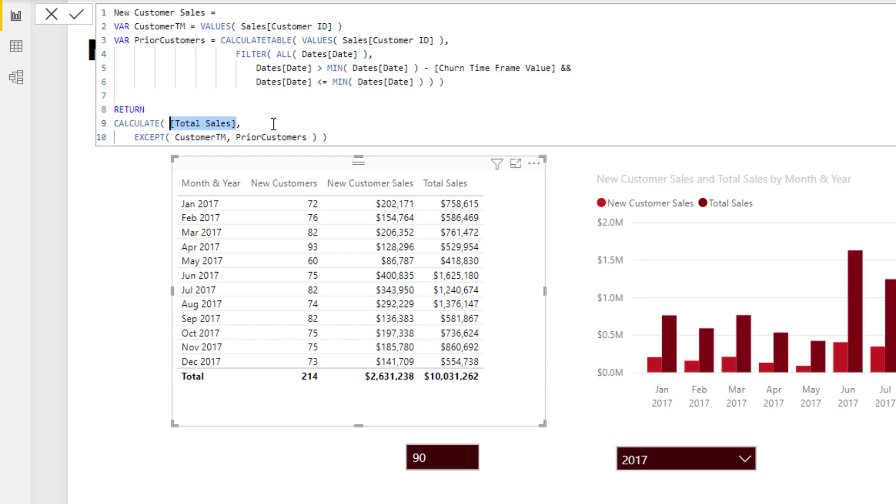
pyautogui.moveTo(160, 124); pyautogui.dragTo(117, 125)
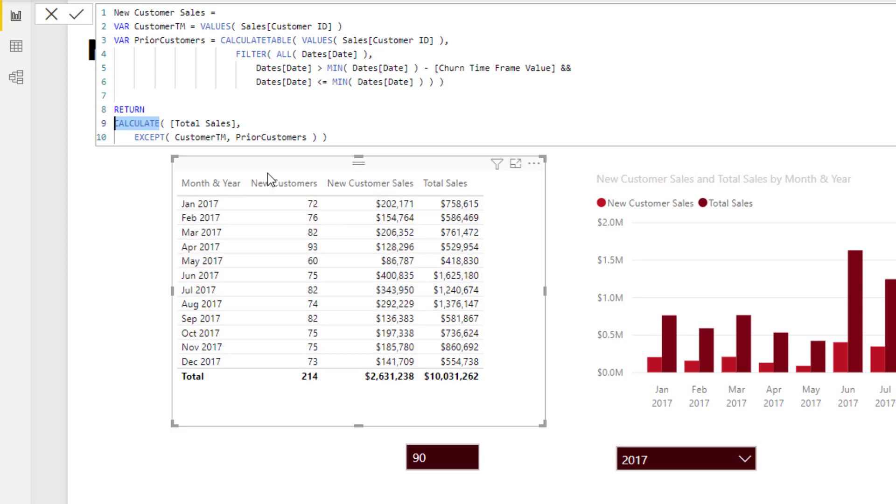
pyautogui.moveTo(322, 137); pyautogui.dragTo(130, 136)
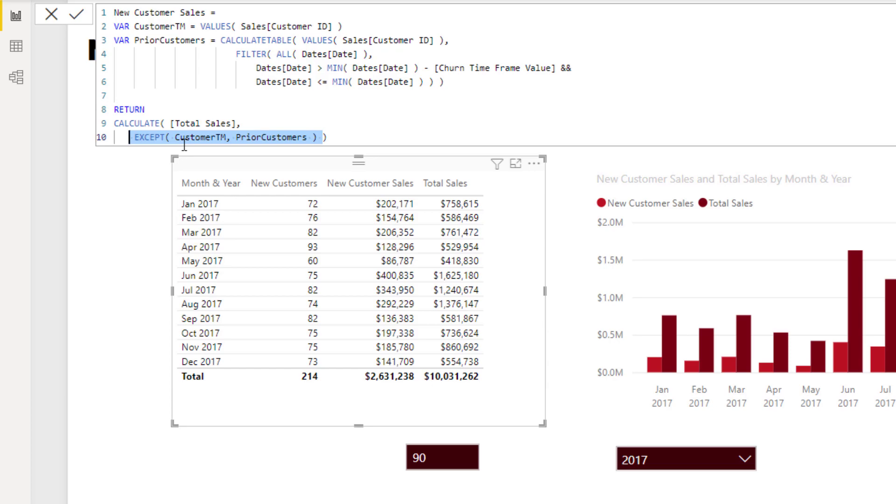
pyautogui.moveTo(462, 83); pyautogui.dragTo(112, 29)
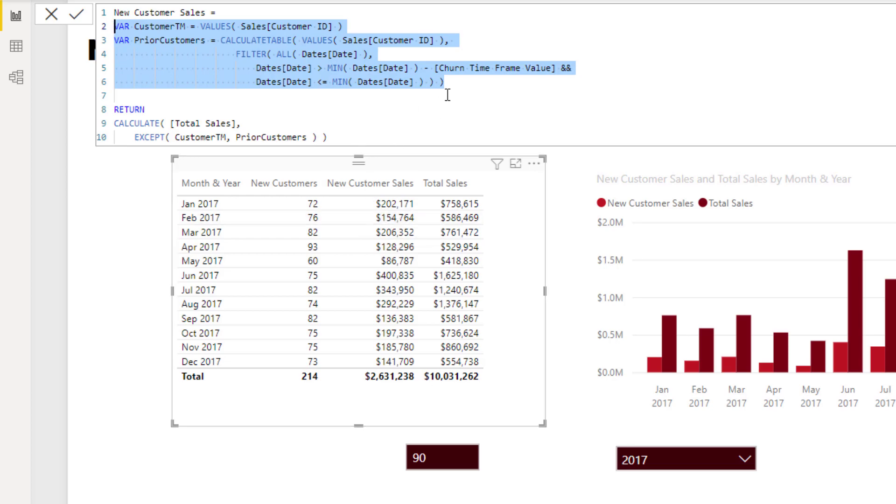
pyautogui.click(461, 81)
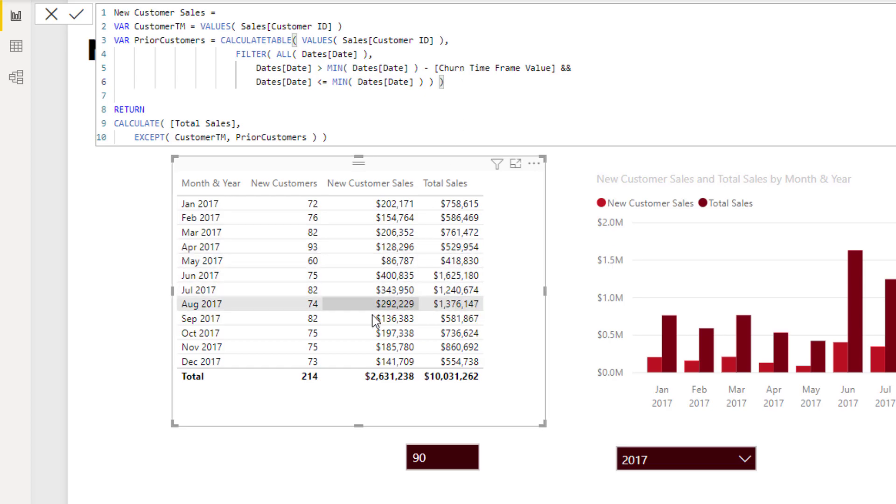
# - Change the churn slicer from 90 to 180 days, then view the New Customer Sales % formula
pyautogui.doubleClick(427, 457)
pyautogui.write('180')
pyautogui.press('Return')
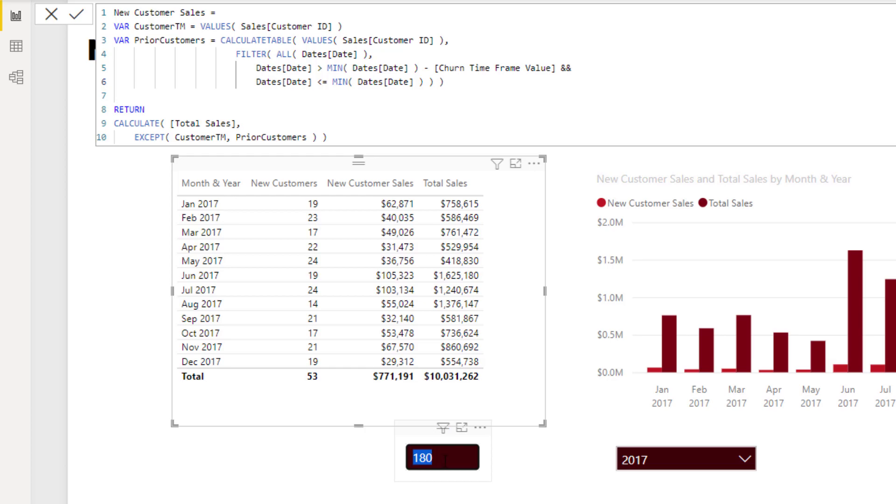
pyautogui.click(445, 461)
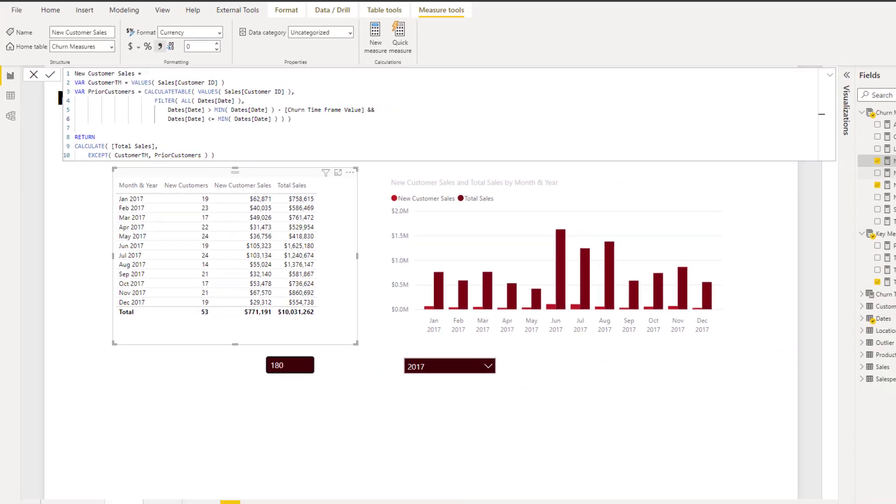
pyautogui.click(889, 173)
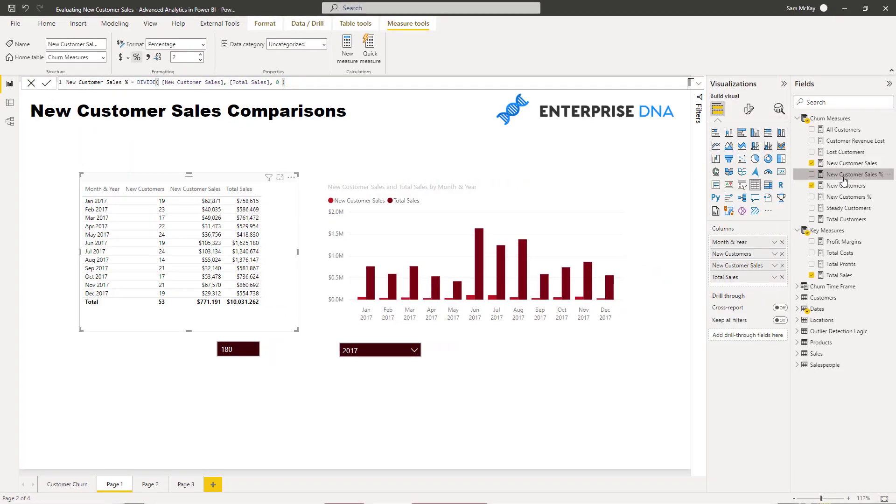
# - Add New Customer Sales % as a table column, widen the table, and show one decimal place
pyautogui.moveTo(286, 82); pyautogui.dragTo(63, 83)
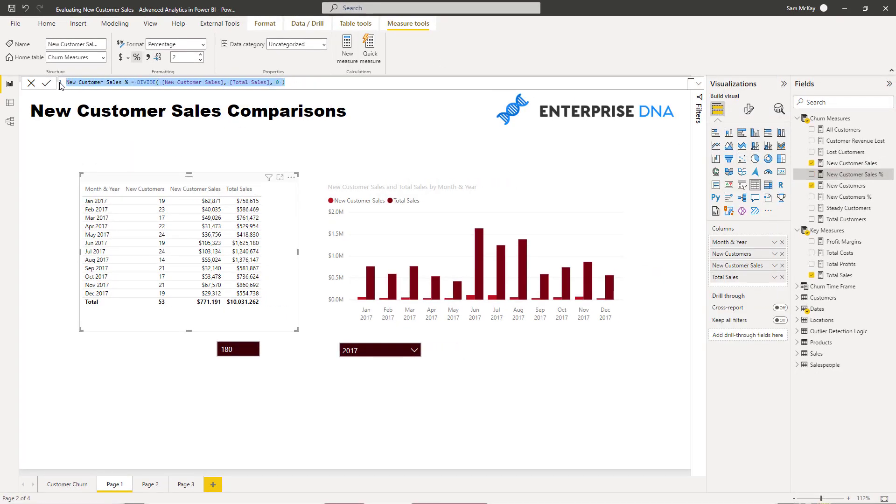
pyautogui.click(298, 83)
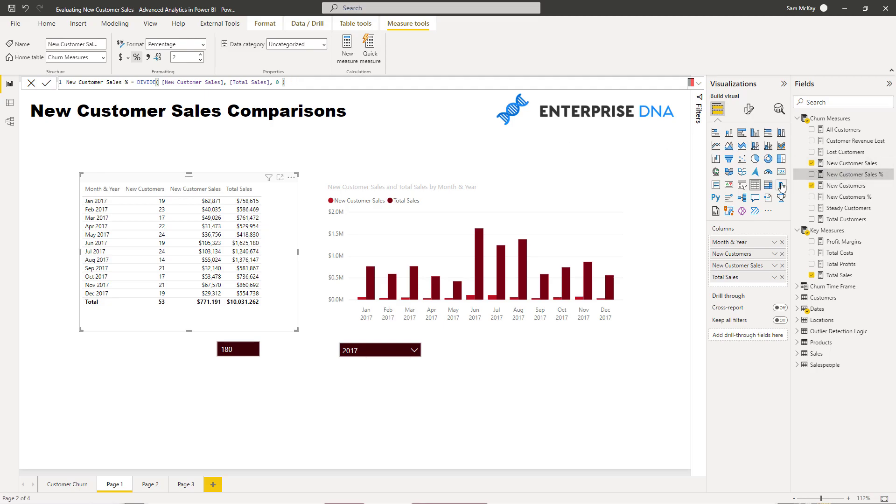
pyautogui.moveTo(847, 174); pyautogui.dragTo(319, 256)
pyautogui.moveTo(79, 254); pyautogui.dragTo(66, 256)
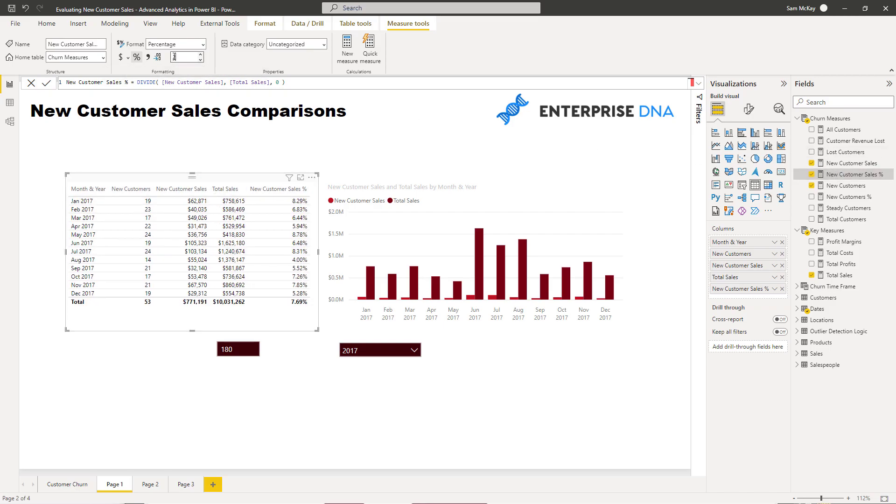
pyautogui.press('Return')
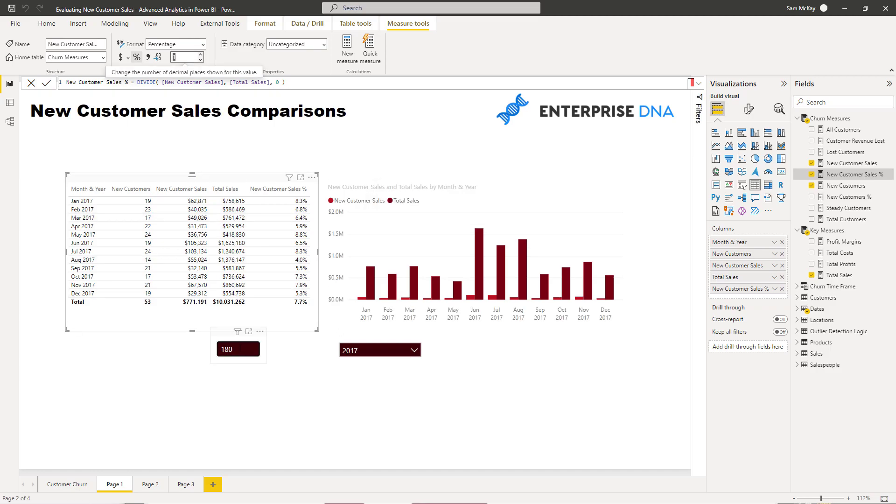
# - Set the churn slicer from 180 back to 90 days
pyautogui.doubleClick(236, 350)
pyautogui.write('90')
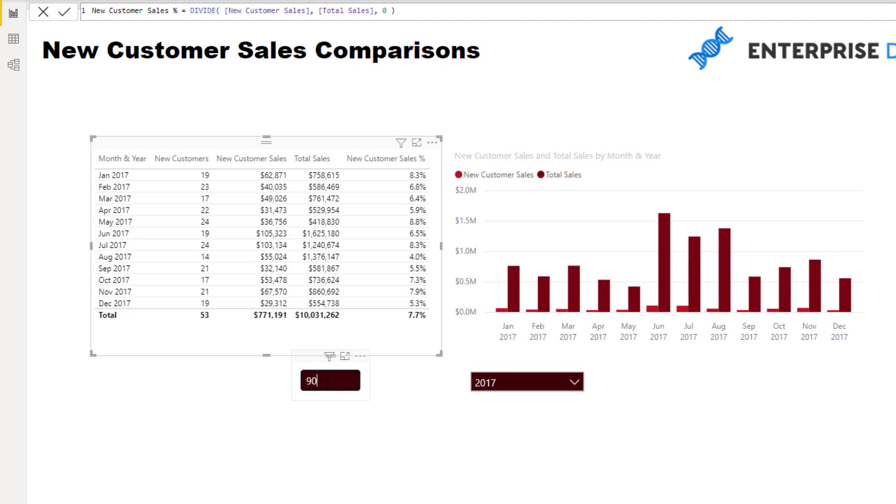
pyautogui.press('Return')
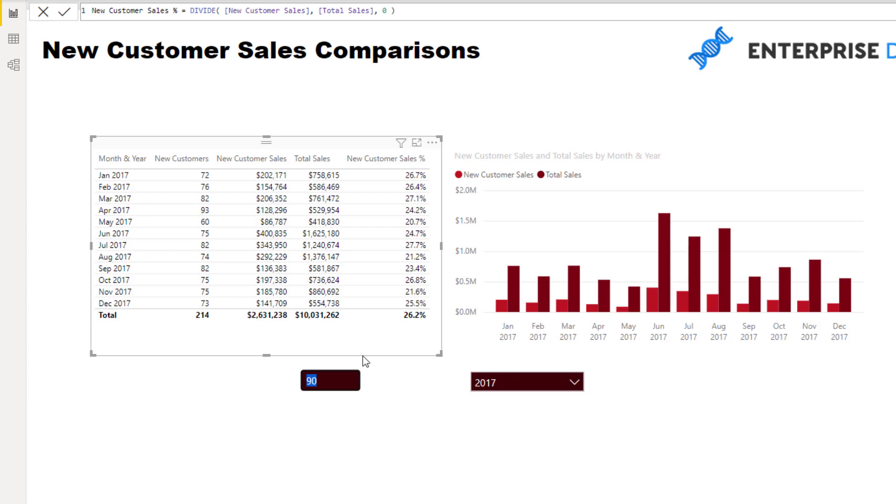
# - Replace the 90 in the churn slicer with 30 days
pyautogui.click(352, 376)
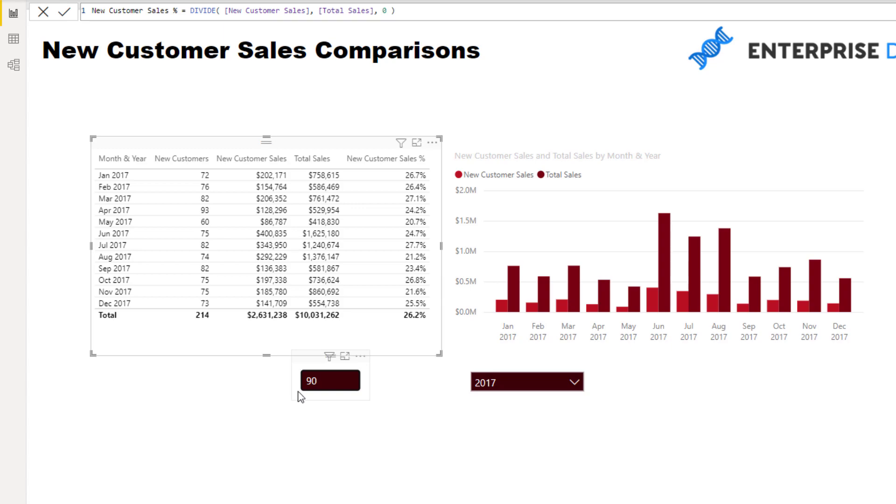
pyautogui.moveTo(323, 382); pyautogui.dragTo(308, 382)
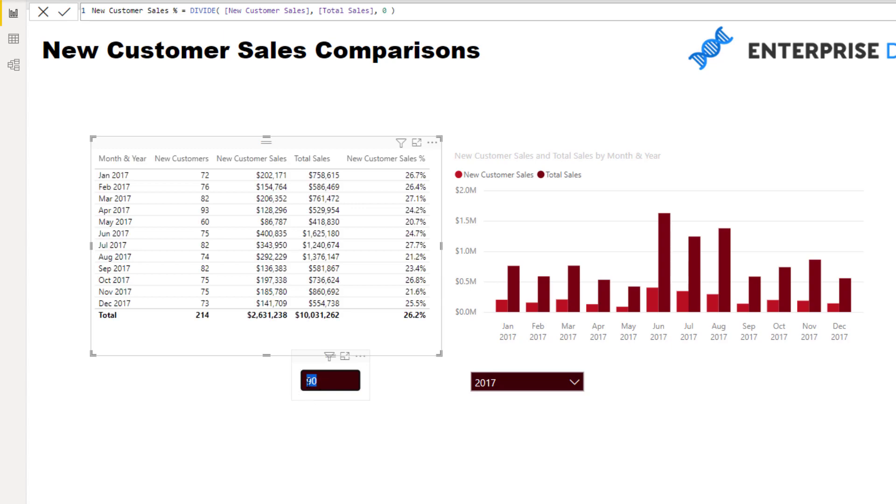
pyautogui.write('30')
pyautogui.press('Return')
pyautogui.click(334, 379)
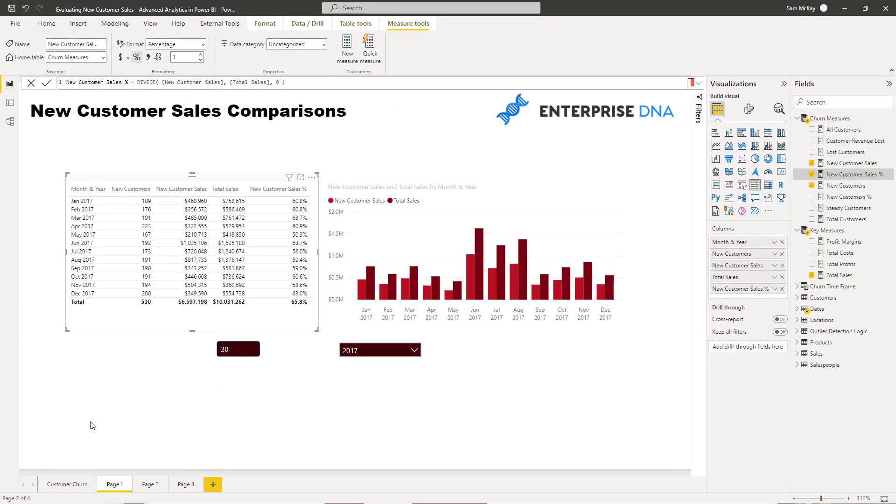
pyautogui.click(56, 486)
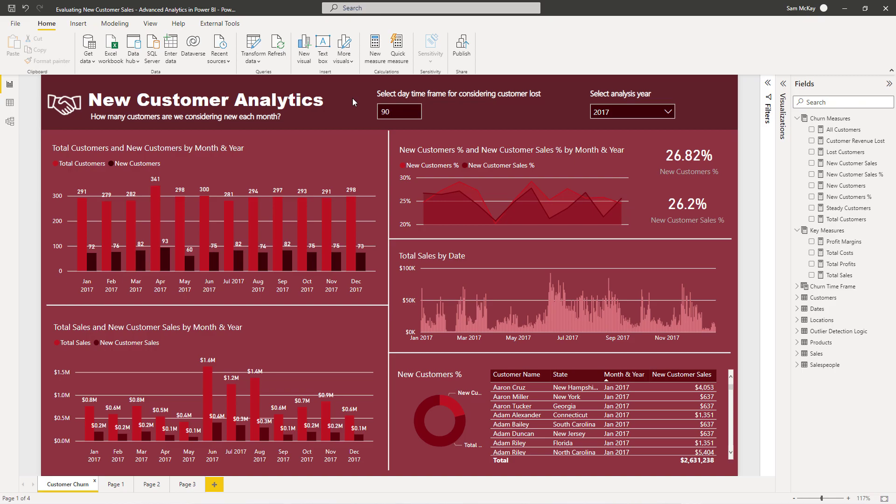
pyautogui.click(119, 484)
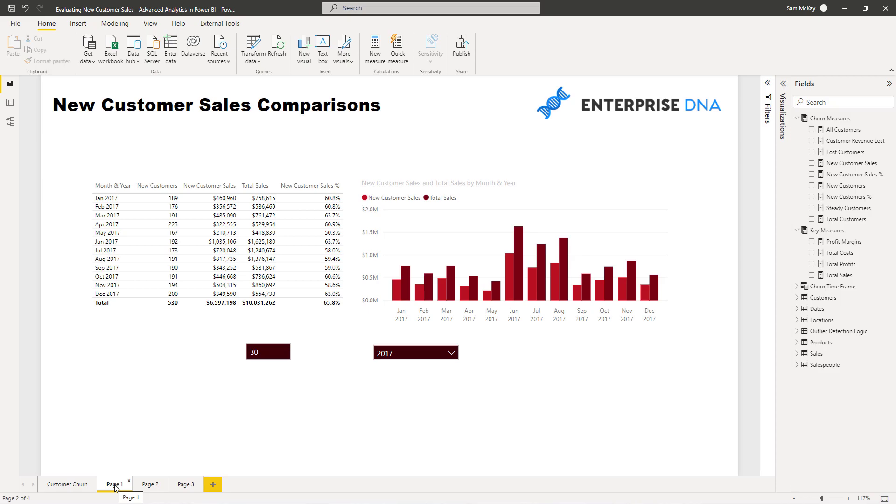